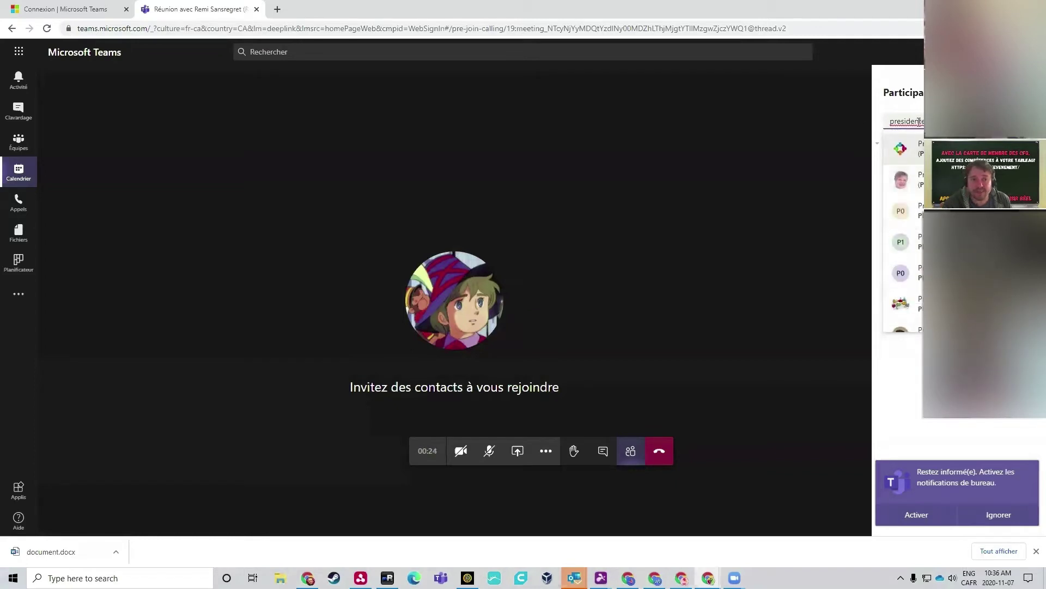
Step: Paste the Teams meeting join information into a new Outlook email message, and discard the draft
key(Escape)
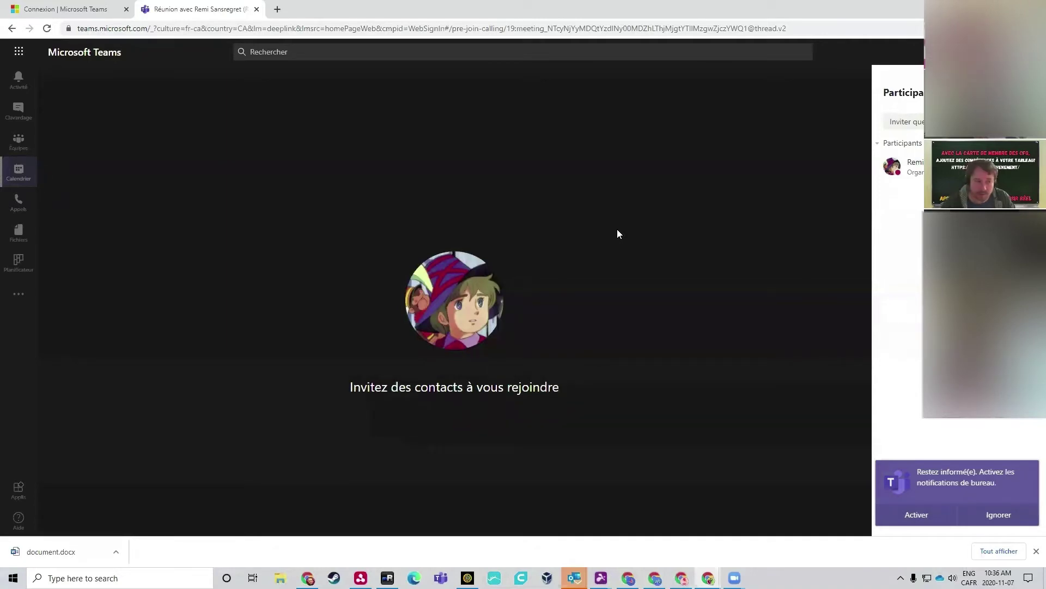
mouse_move(538, 237)
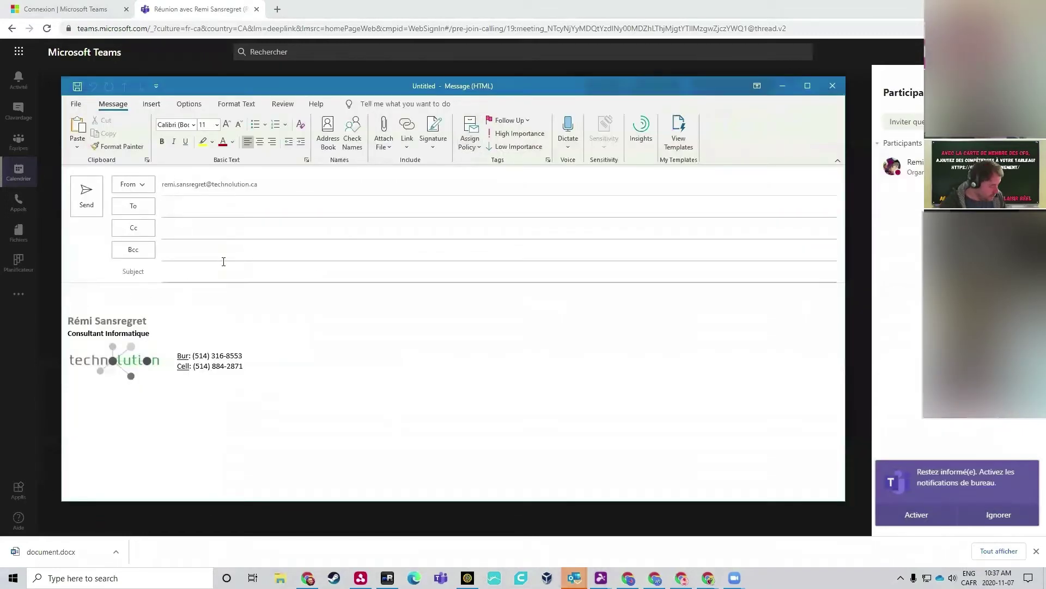
key(ctrl+v)
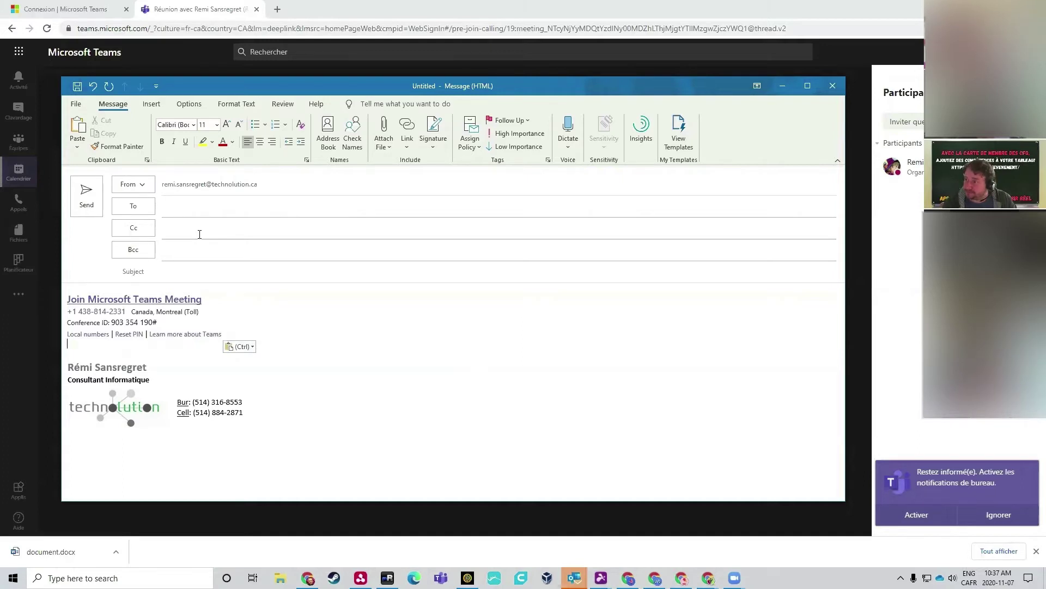
click(832, 85)
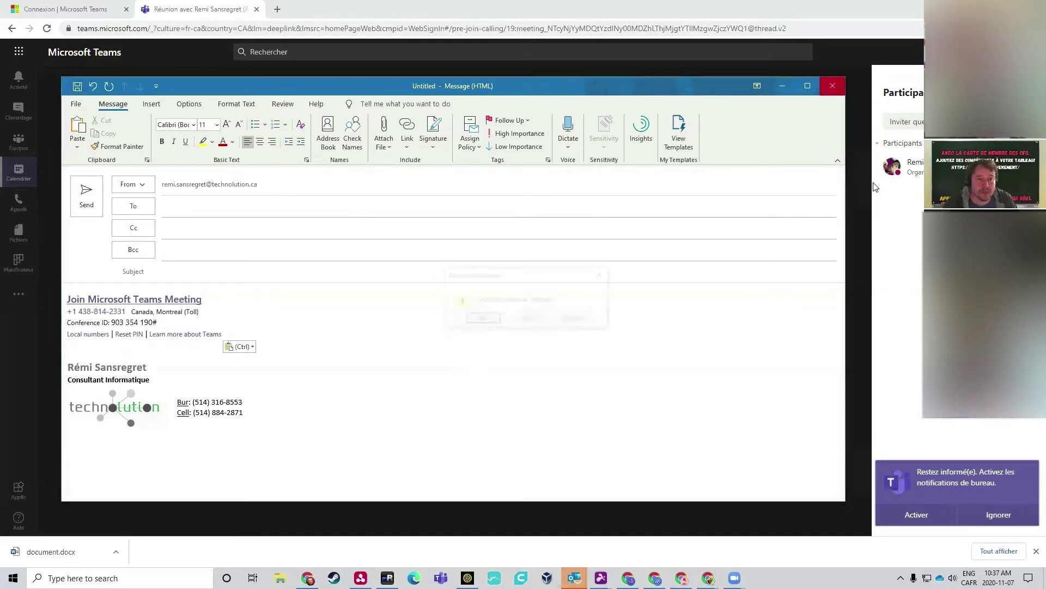
click(527, 319)
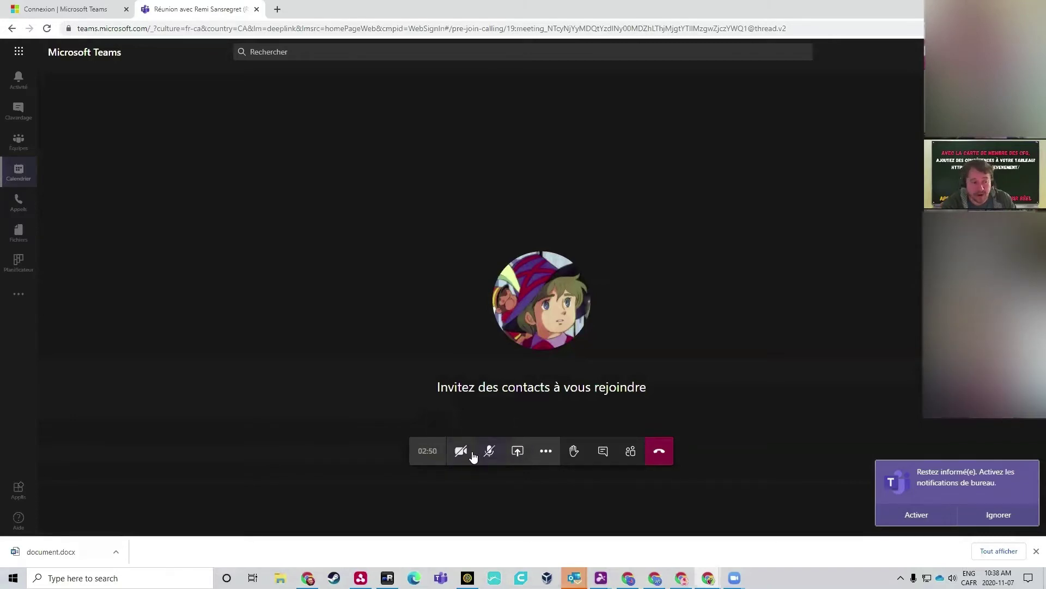
Step: Examine the meeting's screen-sharing choices and the additional meeting actions
click(518, 452)
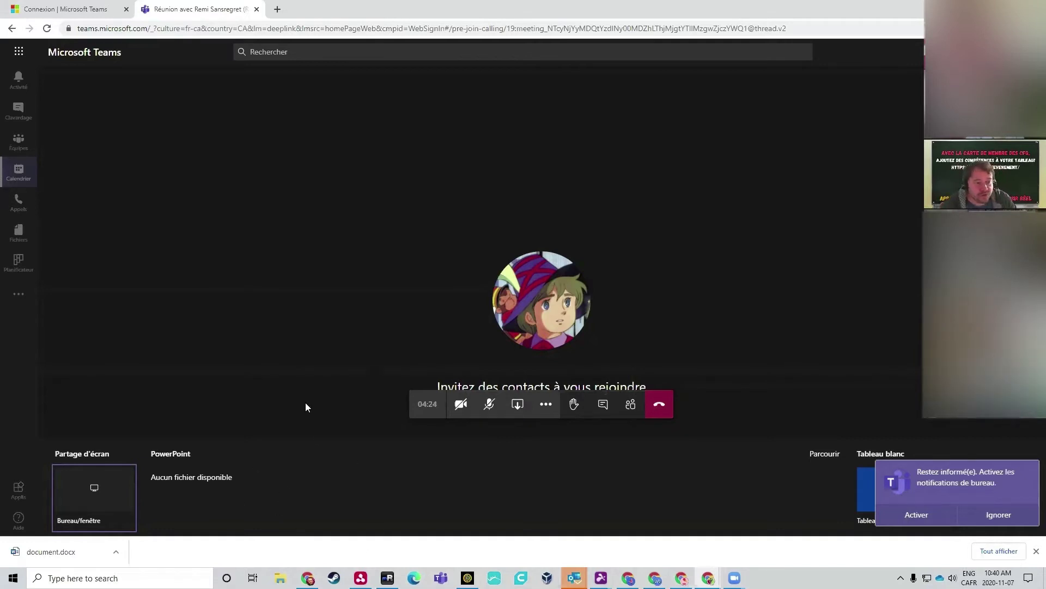
click(517, 406)
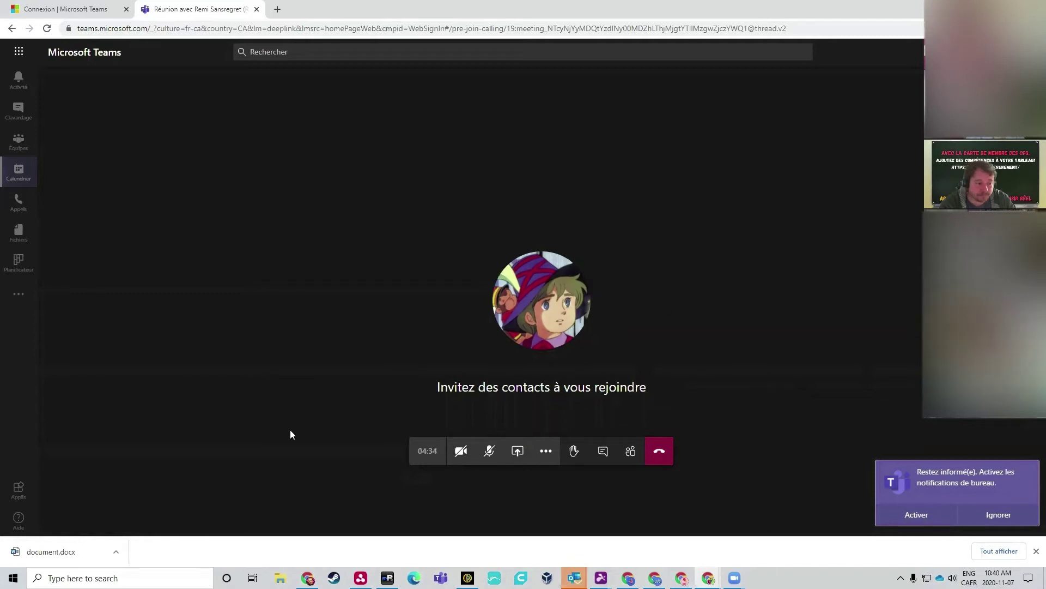
click(547, 452)
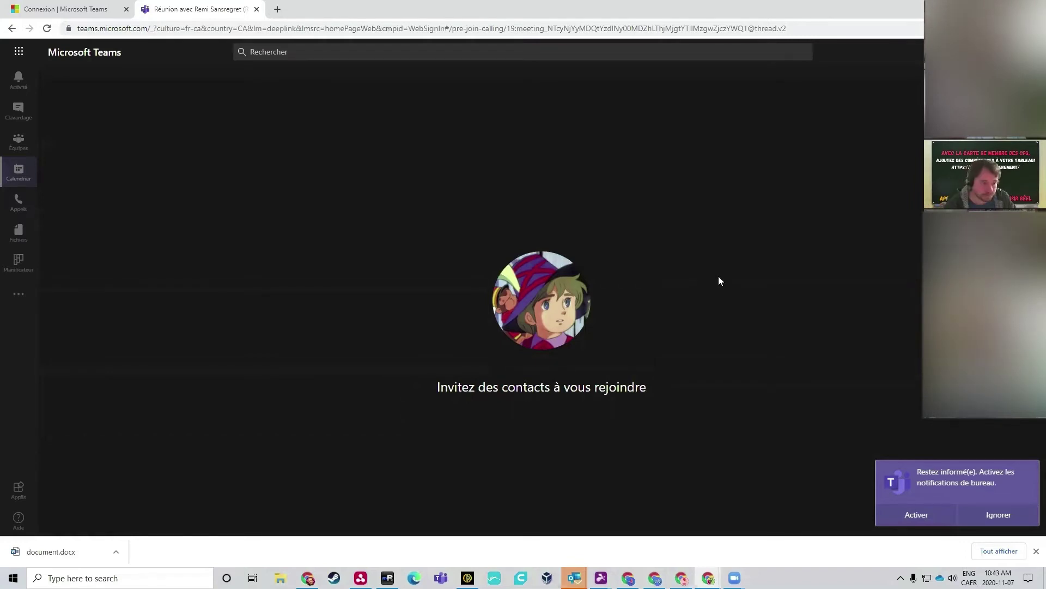
mouse_move(555, 443)
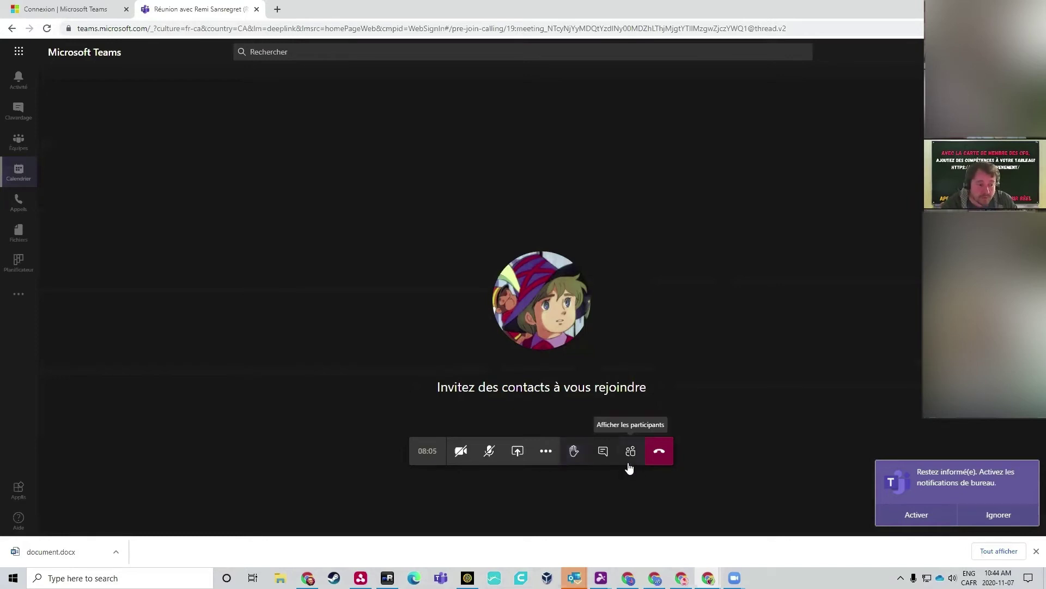
Step: Send the message "Bonjour" in the meeting chat, and bring up the @ mention suggestions before closing the chat
click(604, 452)
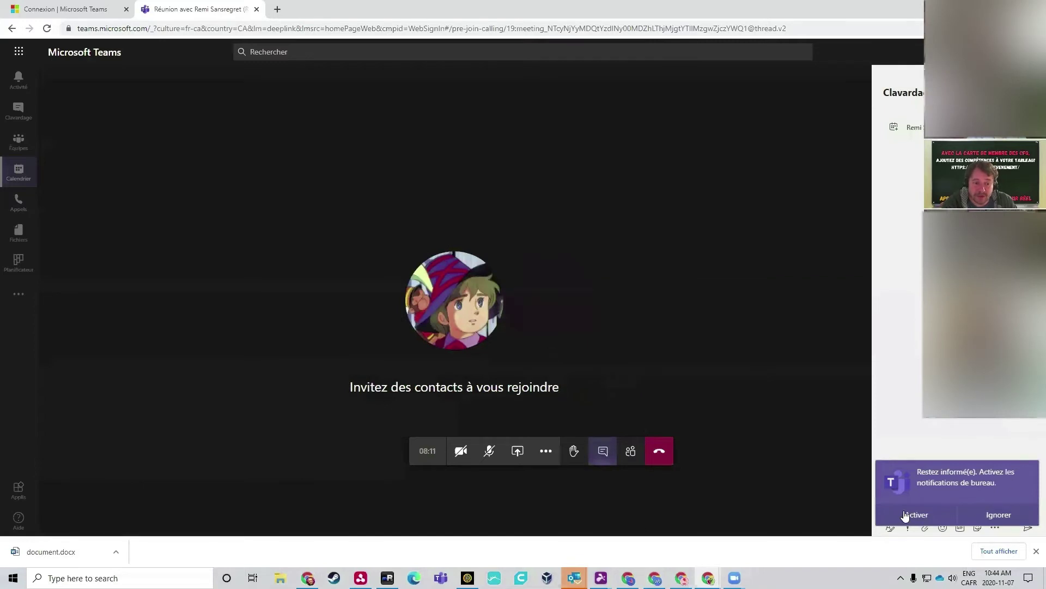
click(985, 515)
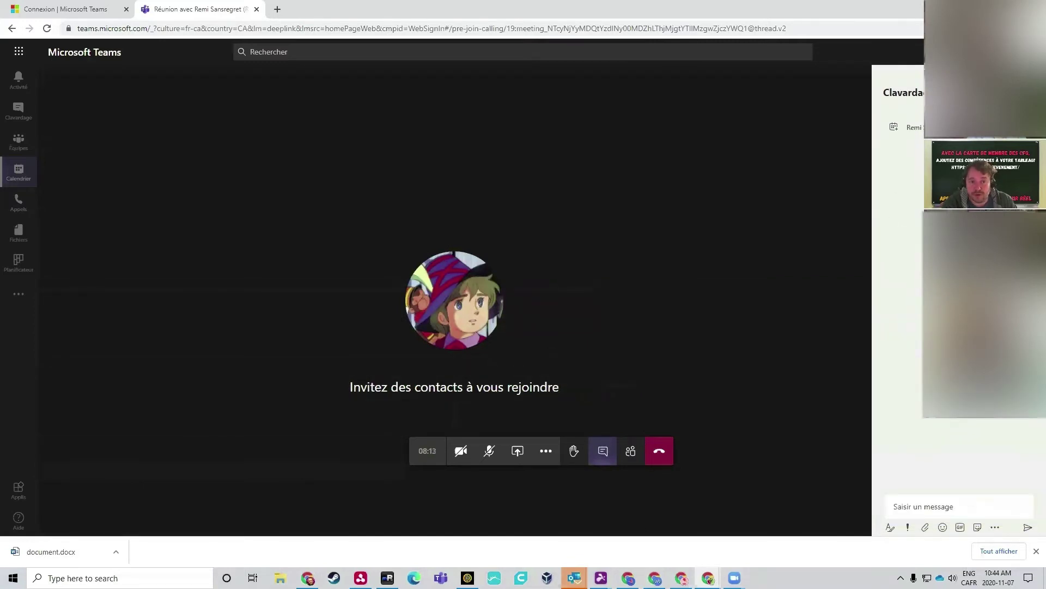
click(921, 506)
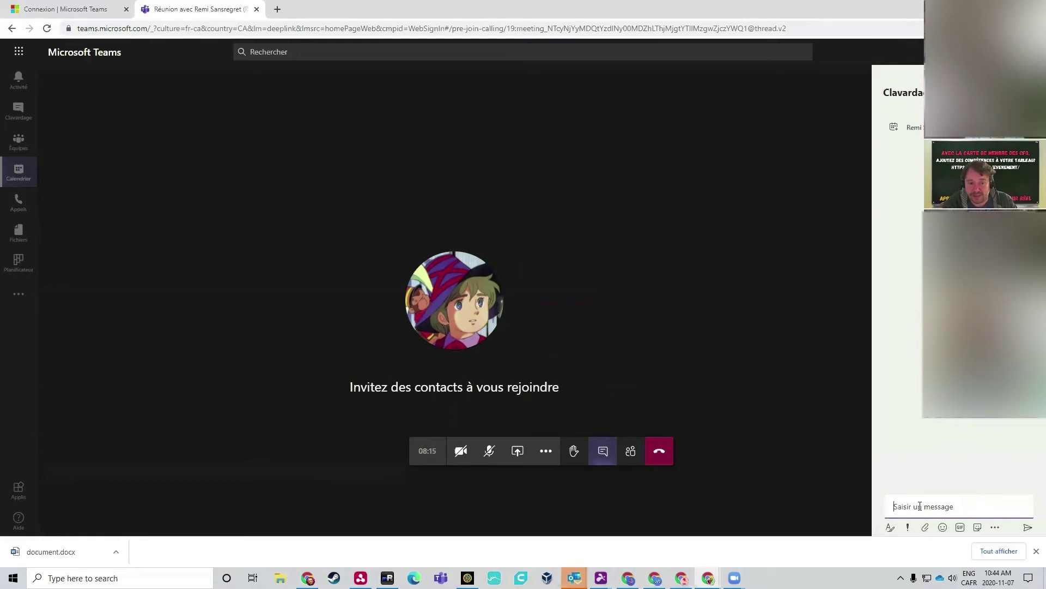
text(Bo)
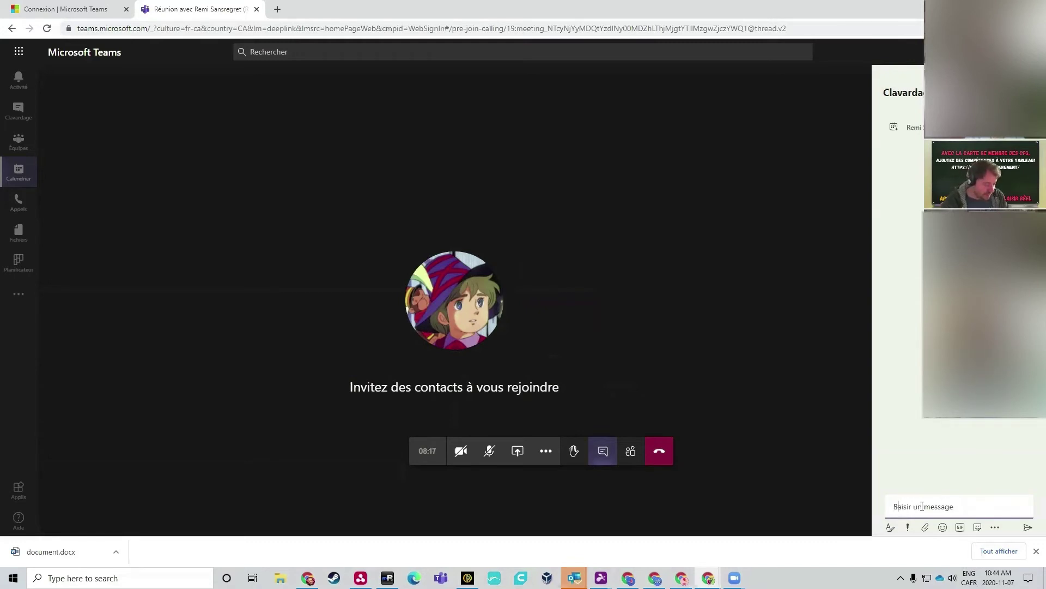
text(njour)
key(Return)
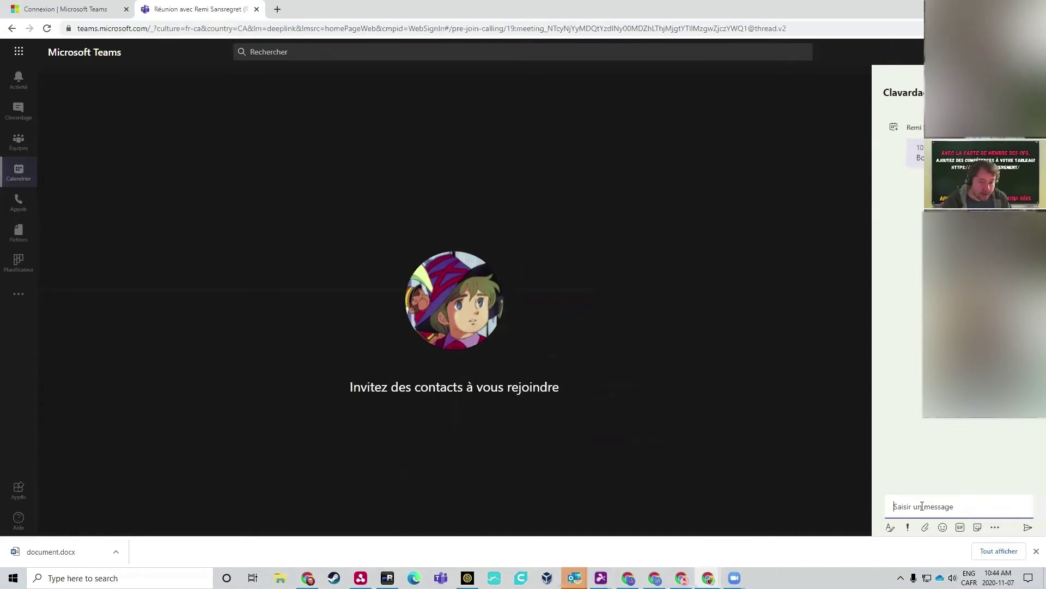
text(@)
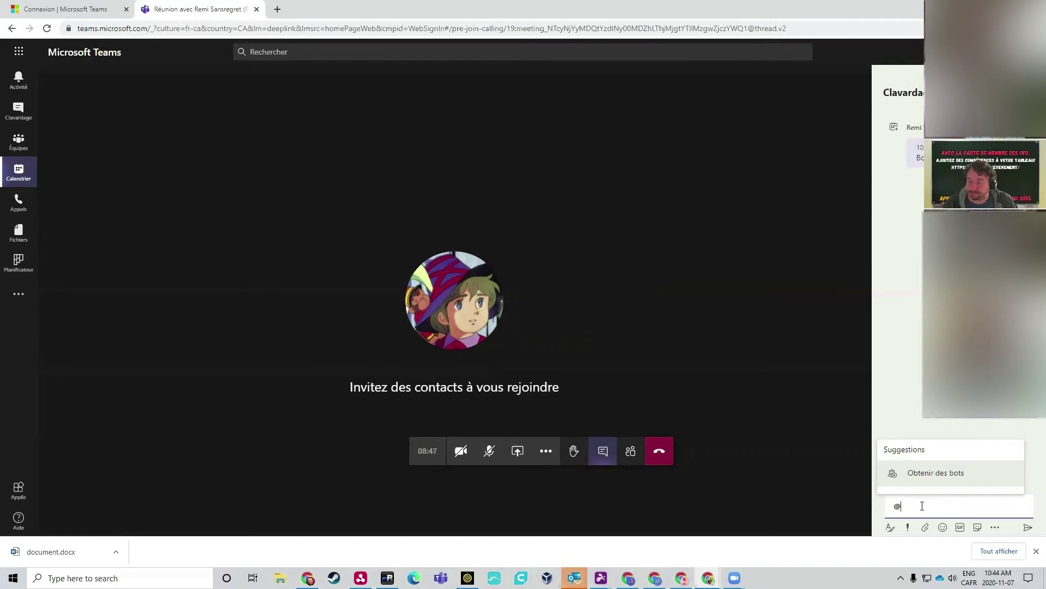
click(755, 269)
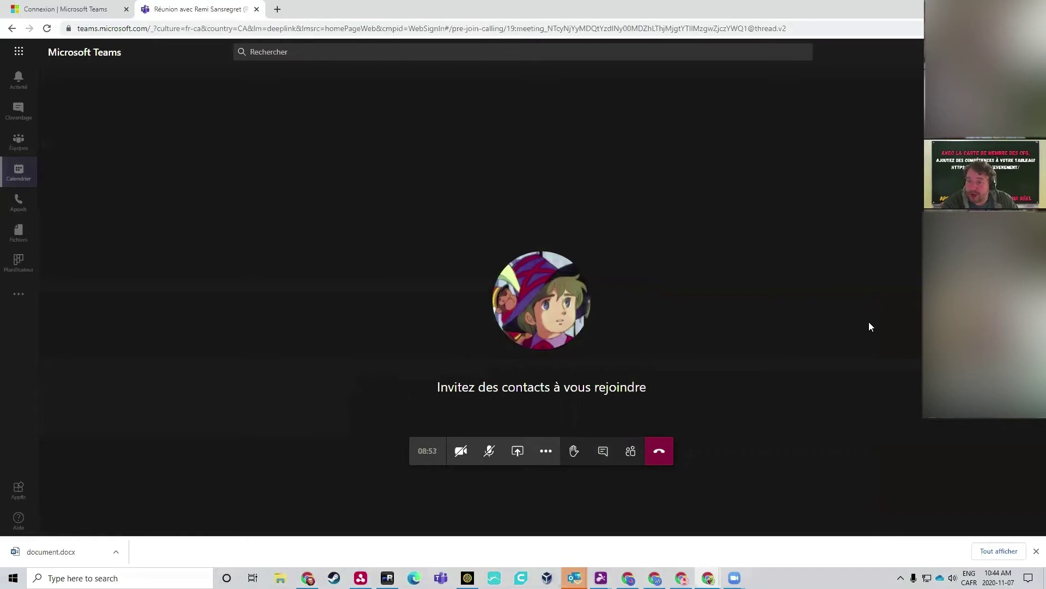
Step: Leave the meeting and rate its call quality in the meeting conversation
click(661, 454)
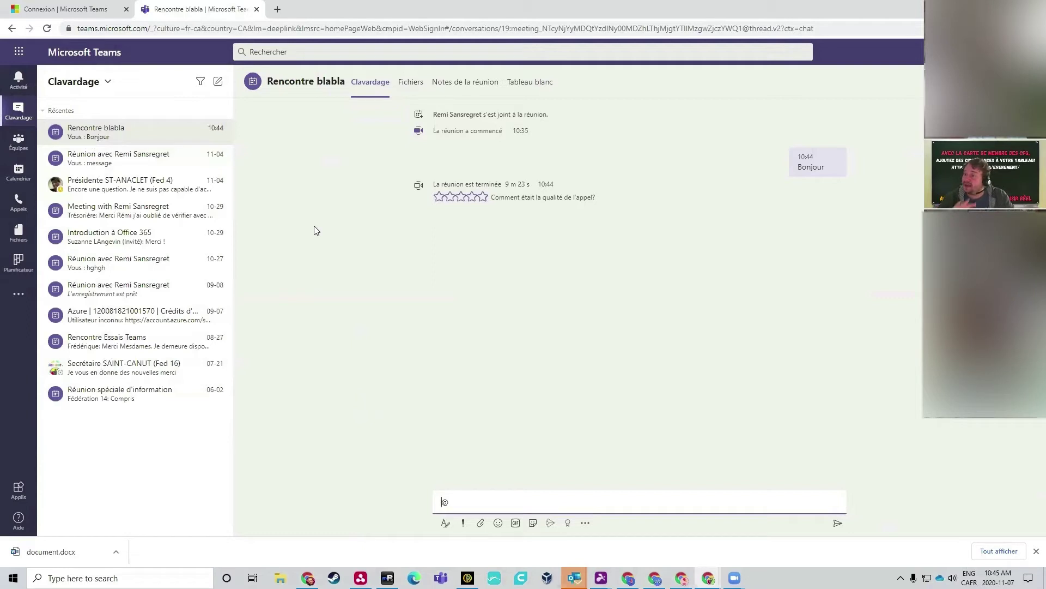
click(461, 197)
mouse_move(790, 169)
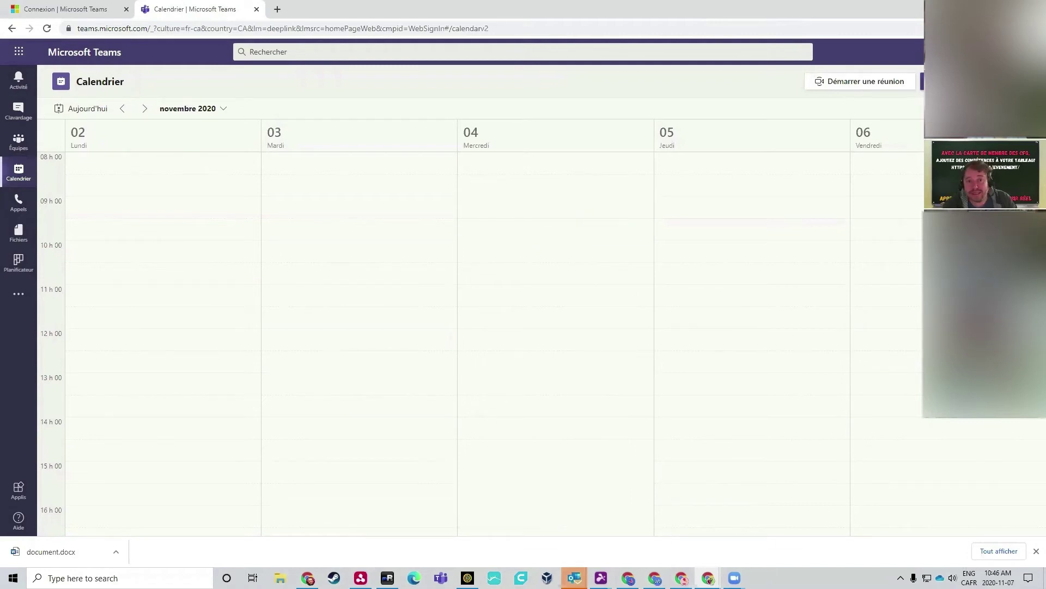
Step: Start scheduling a new meeting and set its channel to Arts textiles in the team #_Groupe TRG
click(922, 81)
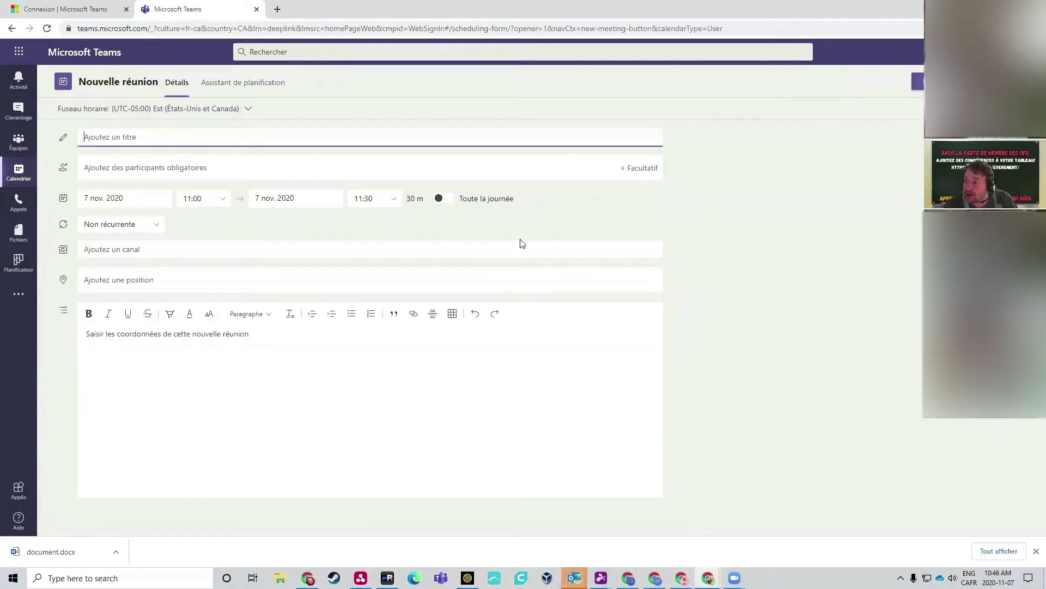
click(161, 249)
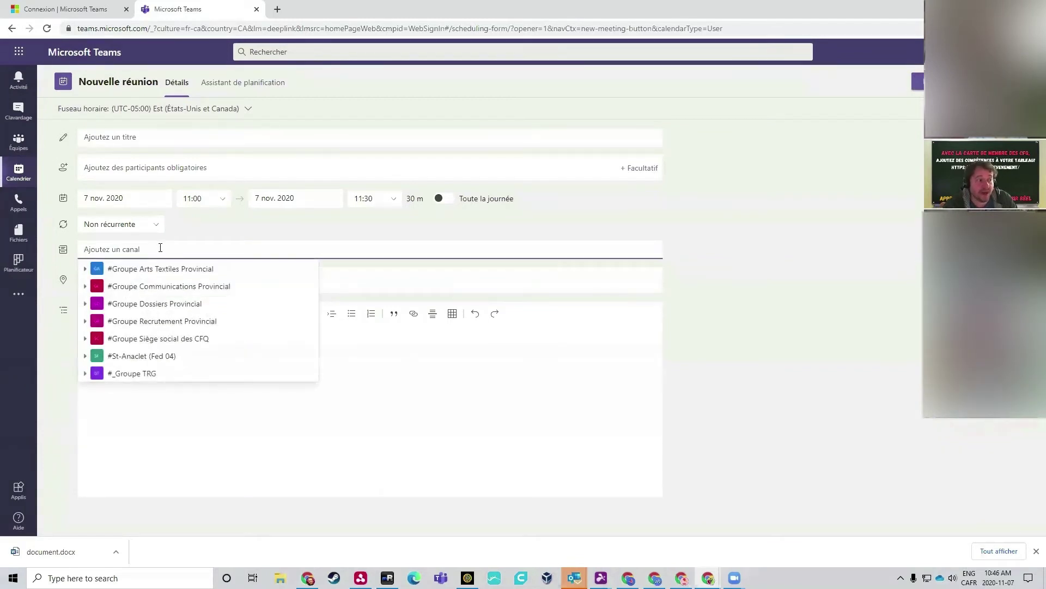
click(85, 374)
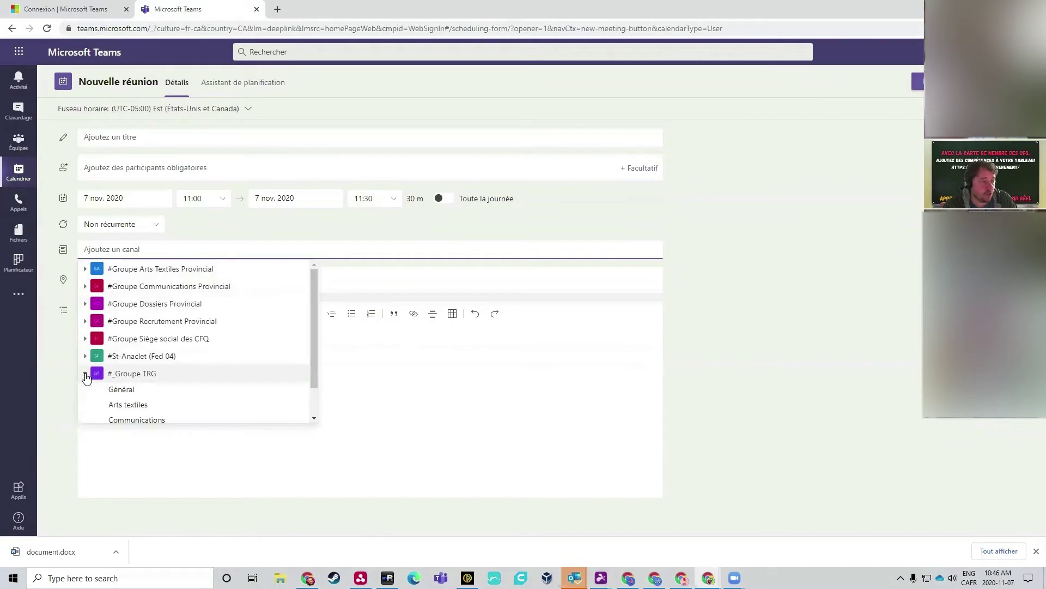
click(137, 406)
click(205, 286)
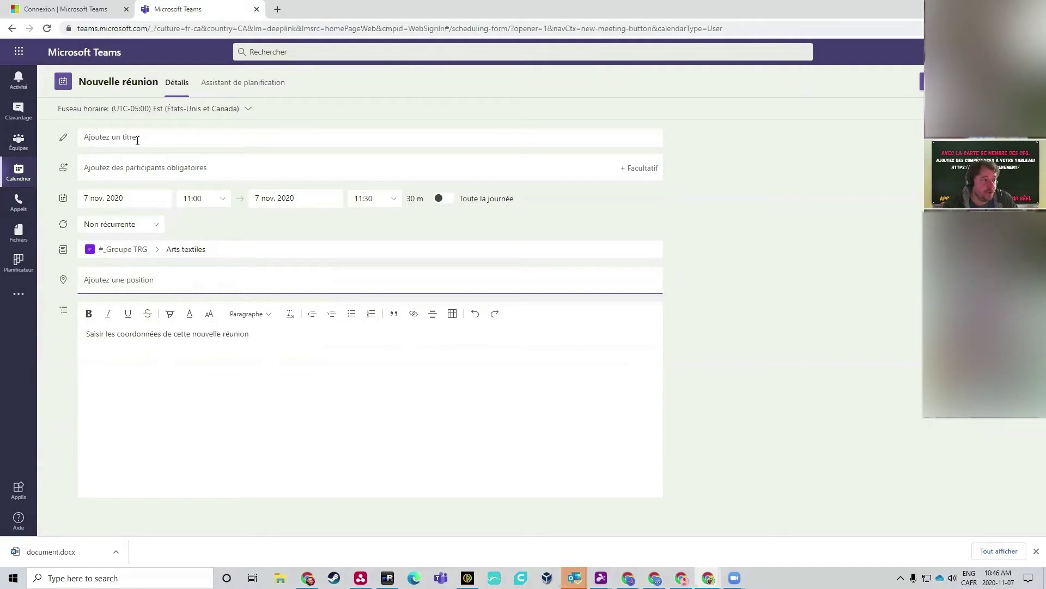
click(138, 345)
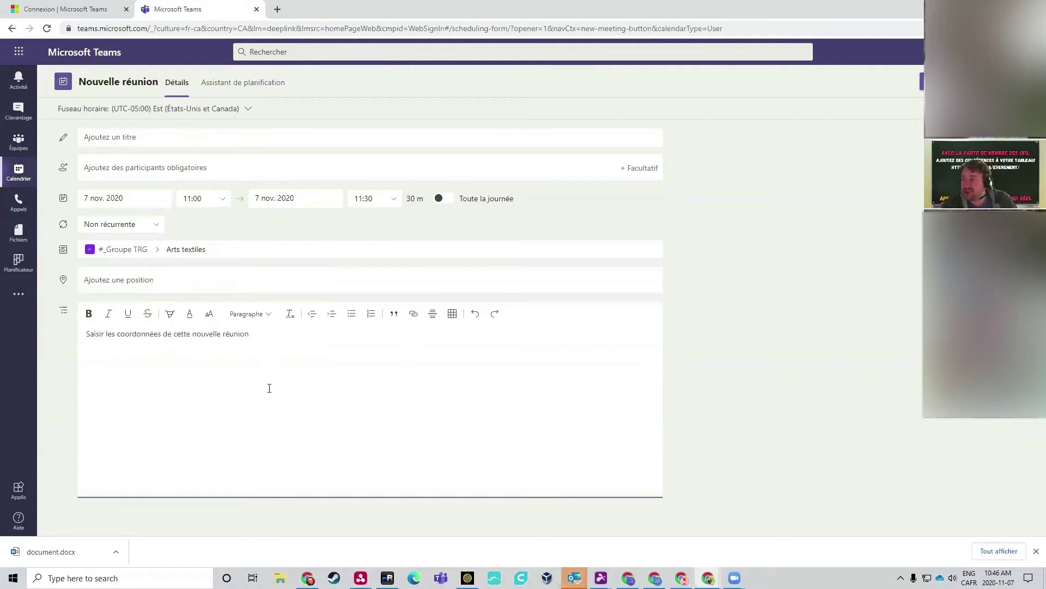
click(157, 170)
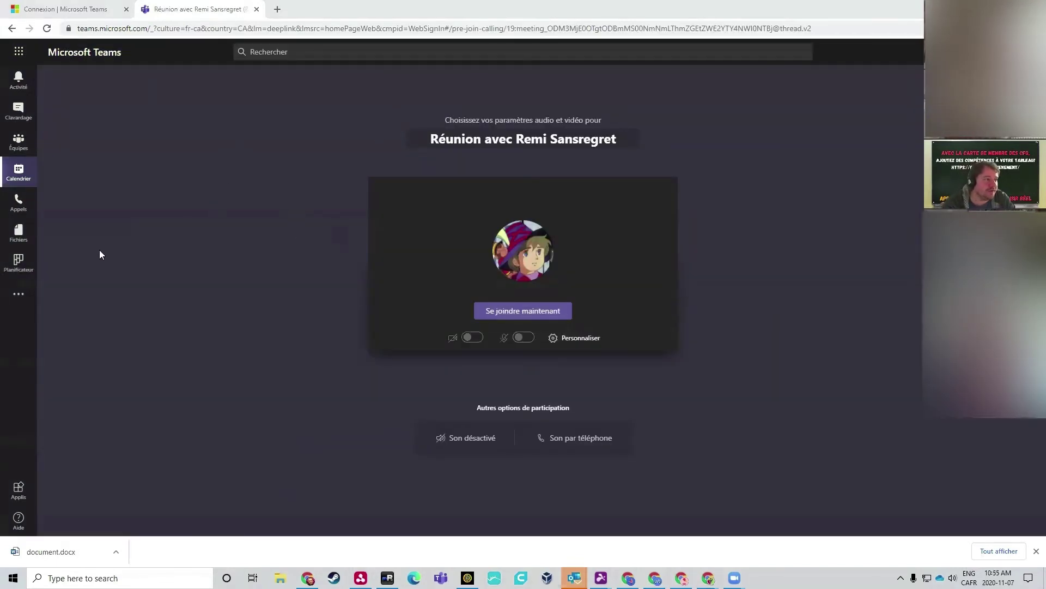
Step: Examine the Microsoft Teams file list in the Files area, including modification dates, authors and locations
click(18, 233)
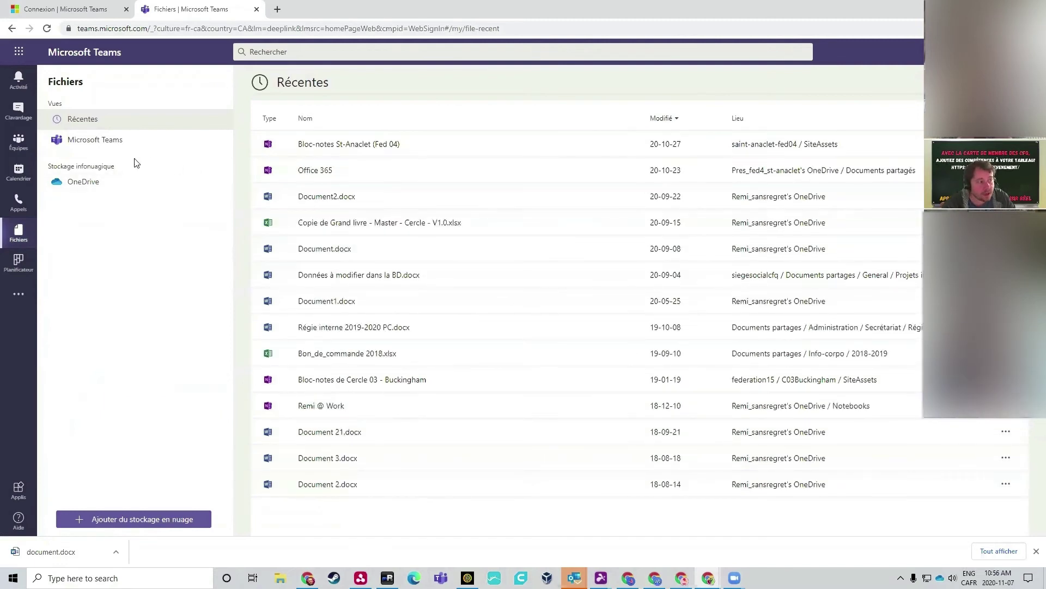
click(99, 146)
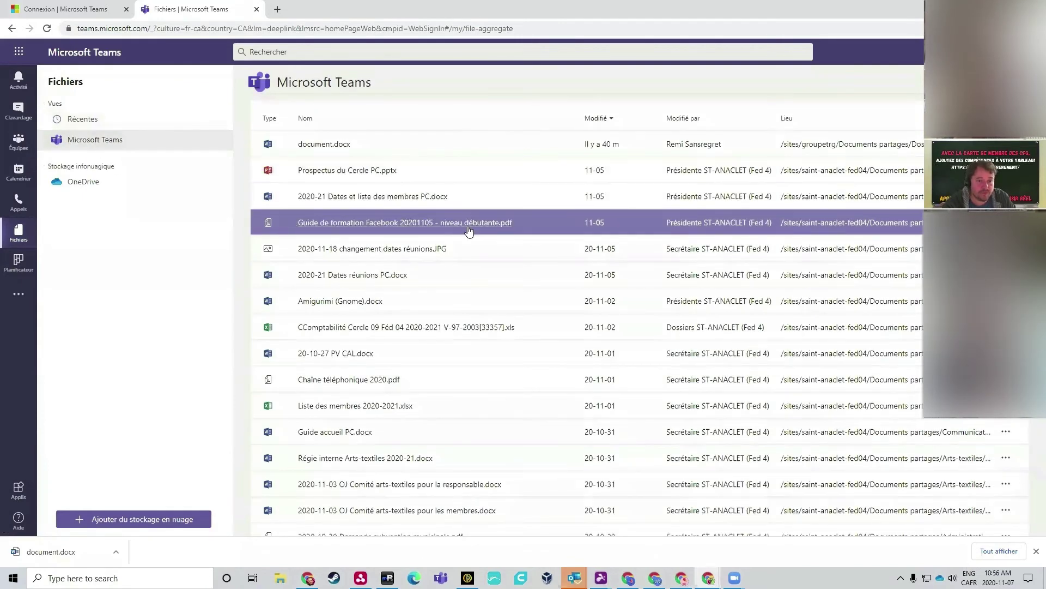
scroll(478, 264, down, 4)
scroll(513, 294, down, 7)
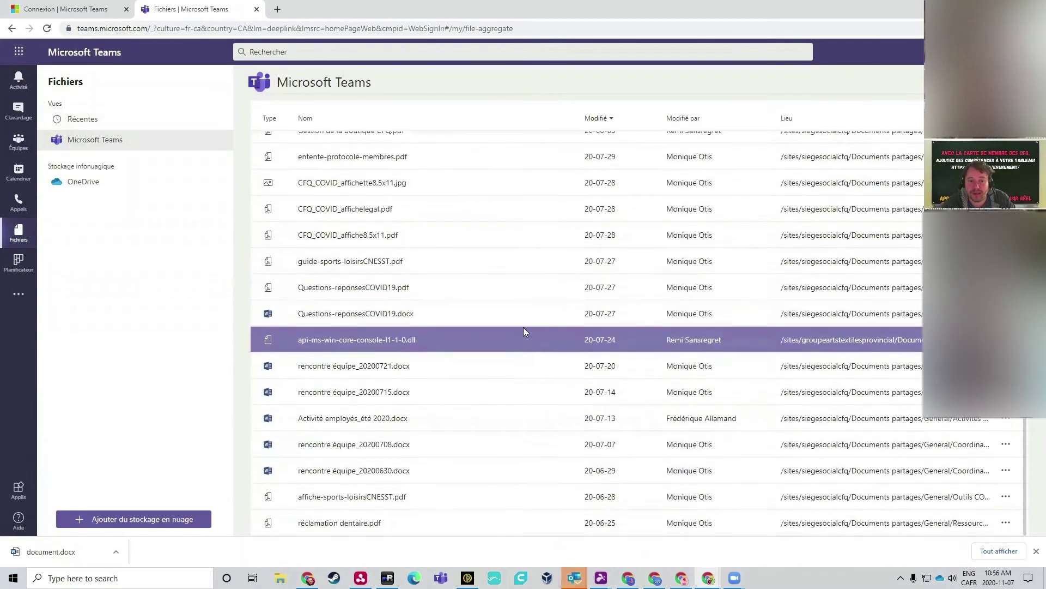
scroll(533, 330, up, 15)
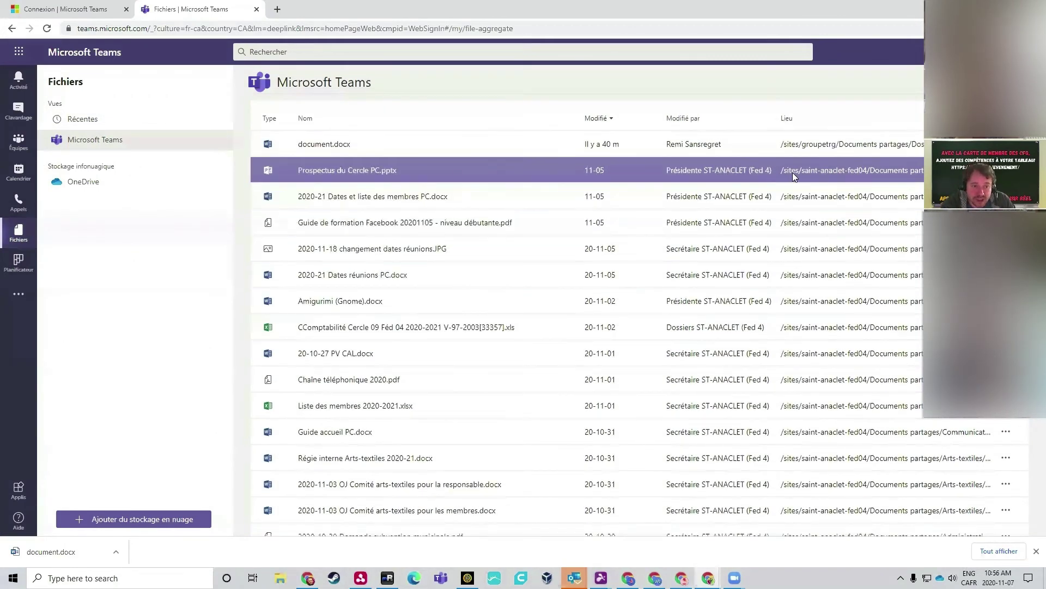
mouse_move(692, 172)
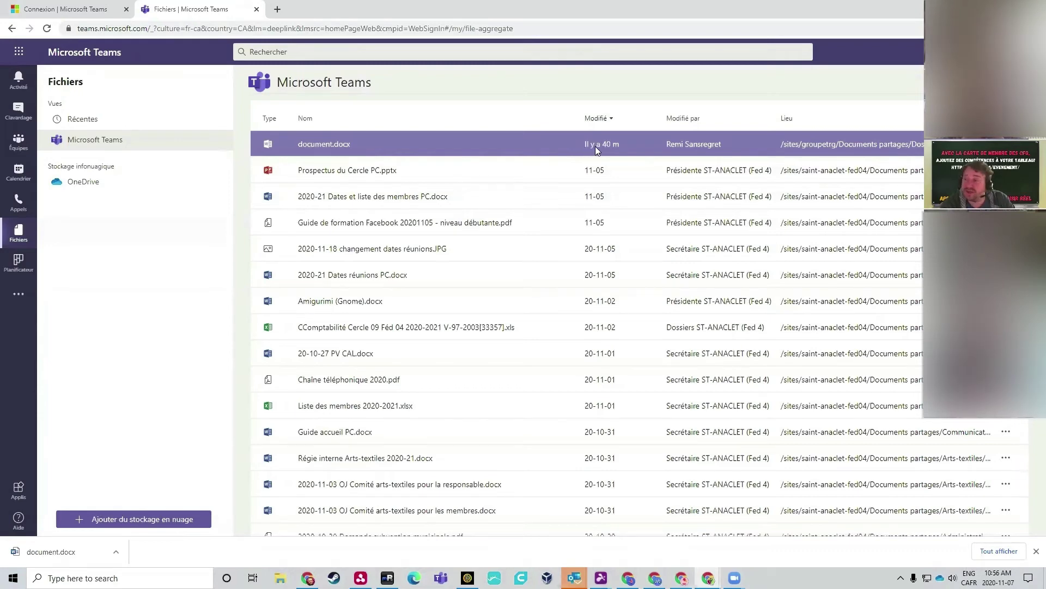
scroll(518, 275, down, 4)
scroll(507, 278, down, 1)
scroll(513, 310, down, 2)
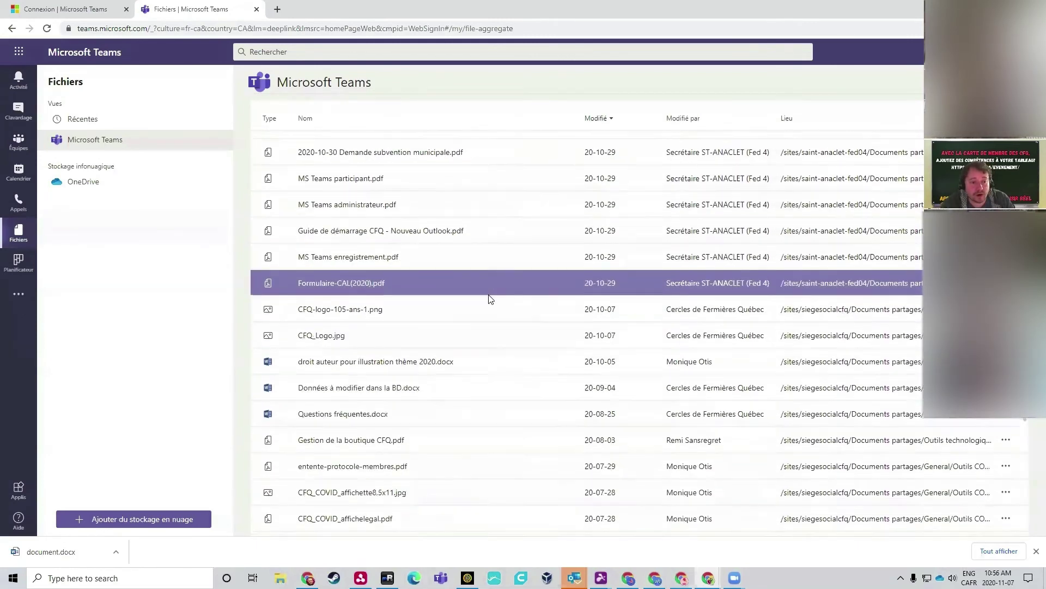
scroll(496, 327, down, 3)
scroll(496, 327, up, 5)
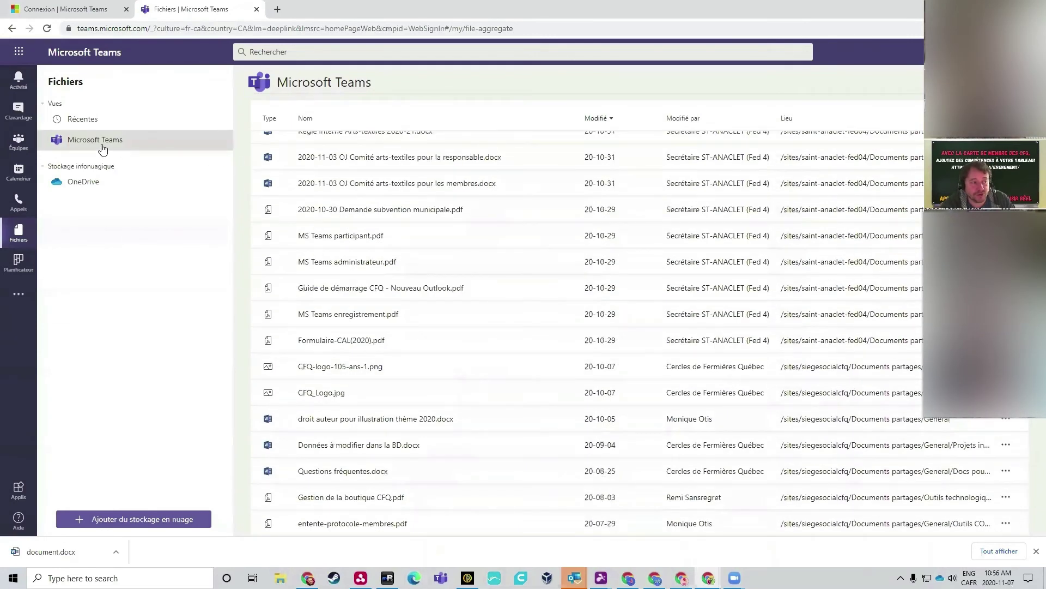
scroll(390, 246, down, 1)
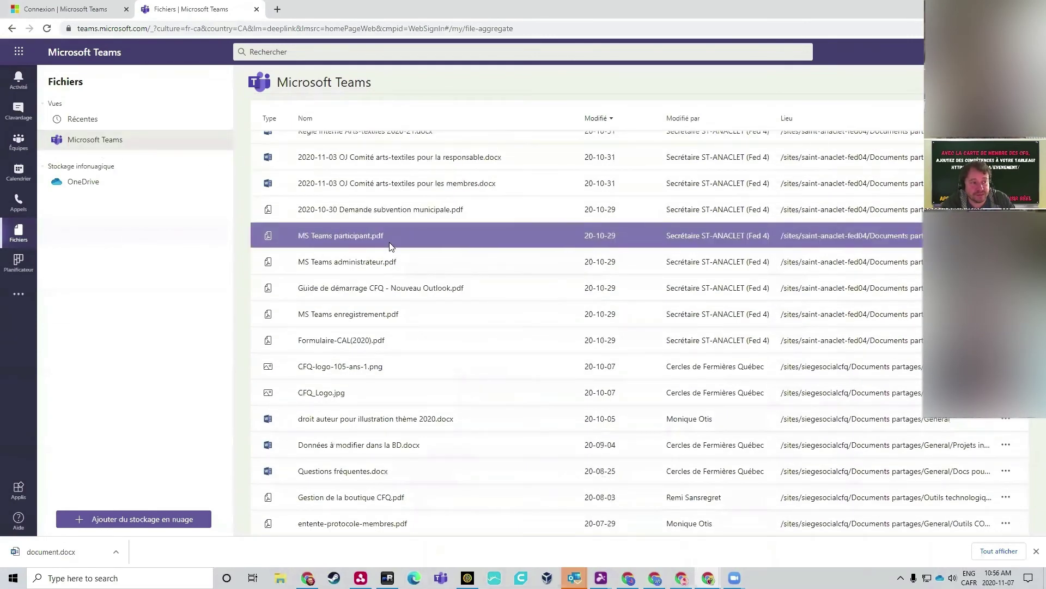
Step: Display the files and folders stored in the OneDrive cloud storage
click(80, 185)
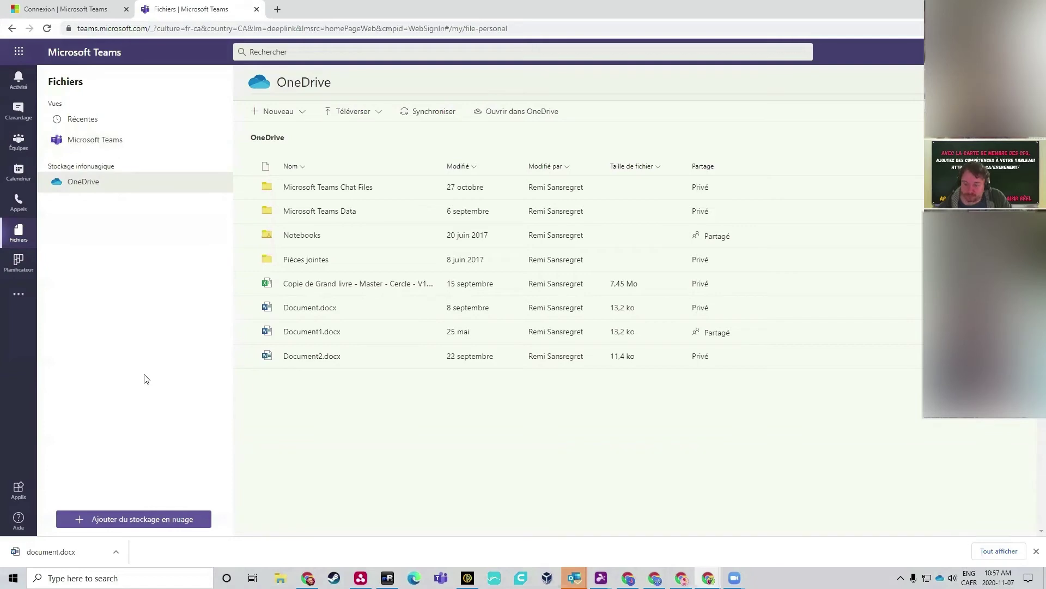
click(71, 8)
click(194, 10)
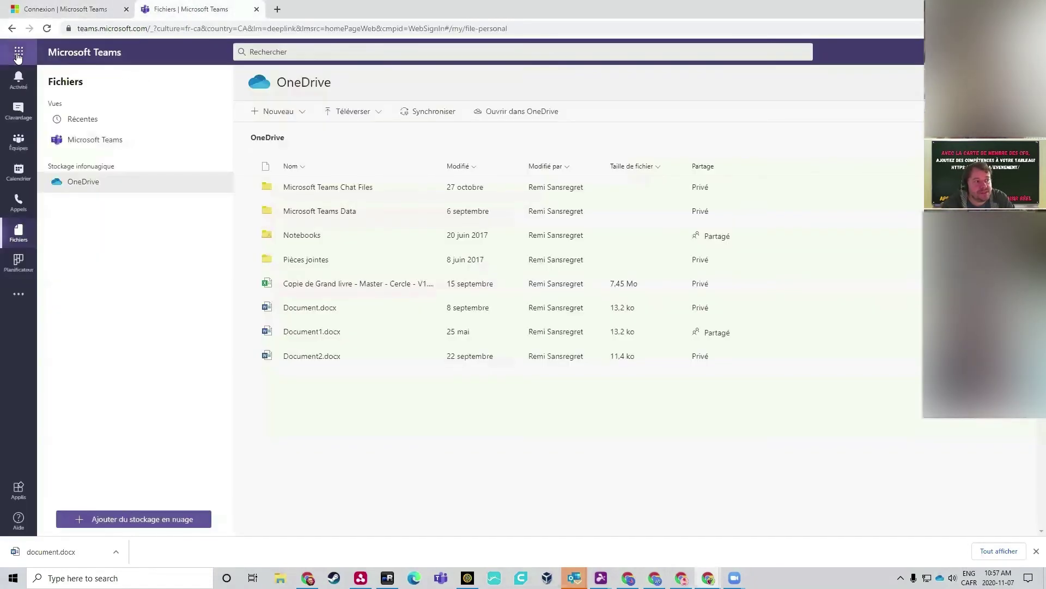